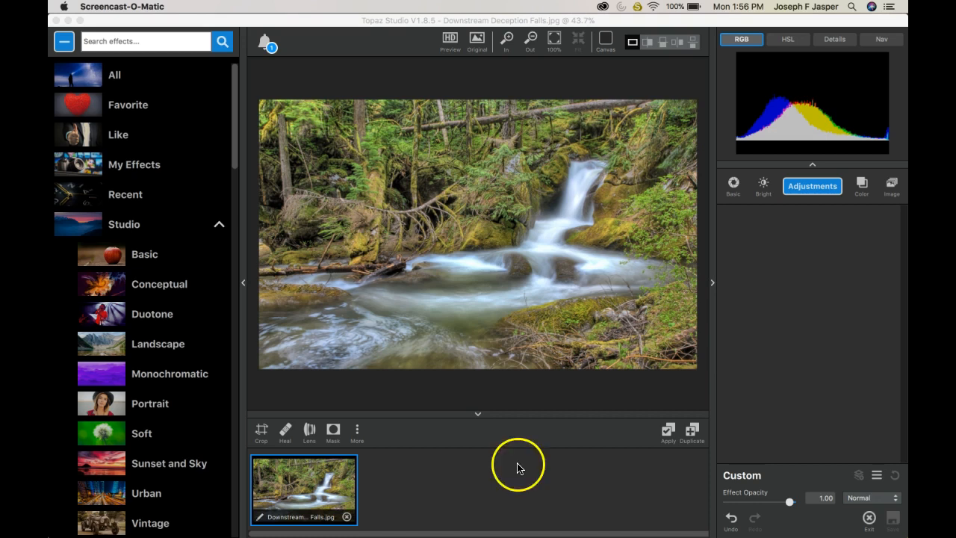
Add a Vignette adjustment to the waterfall photo and move the vignette center to X 0.10, Y 0.02
left_click(818, 193)
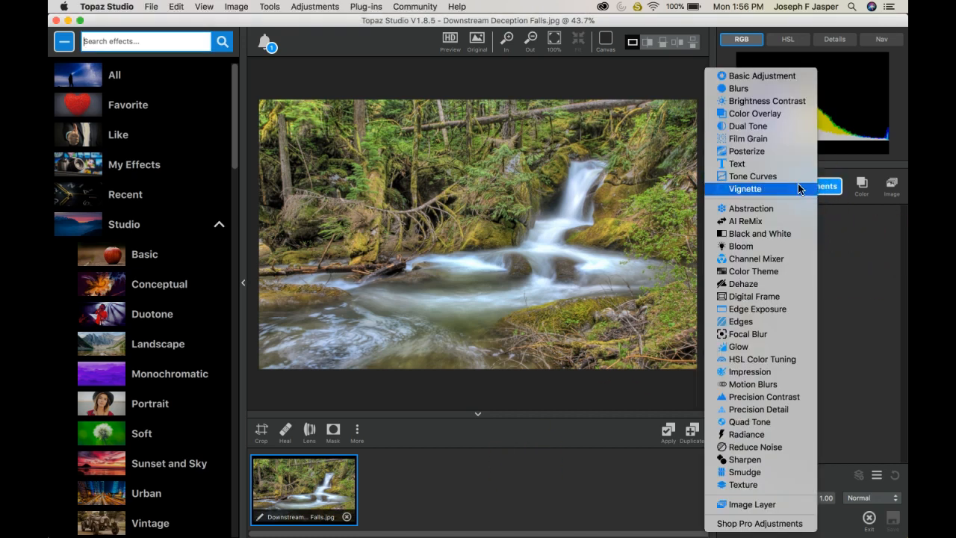
left_click(797, 189)
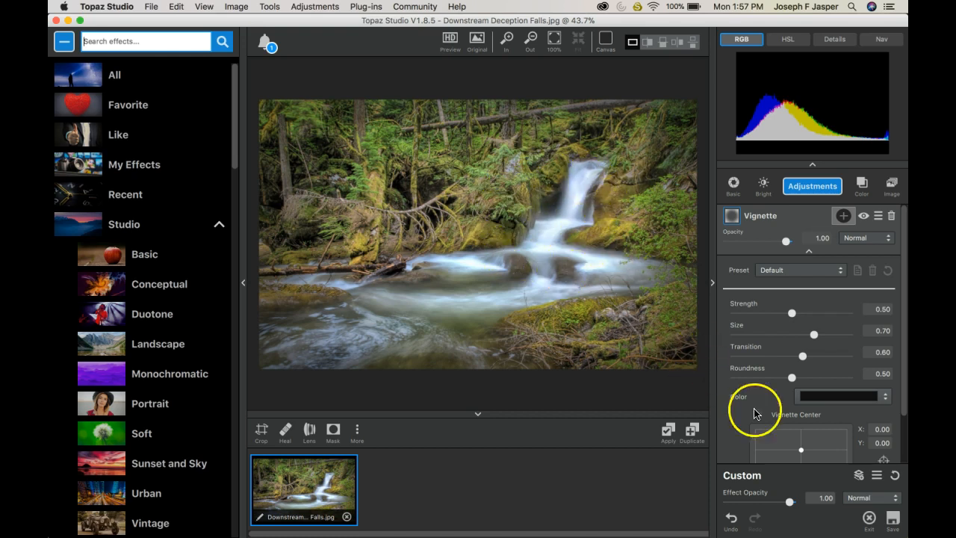
left_click(807, 450)
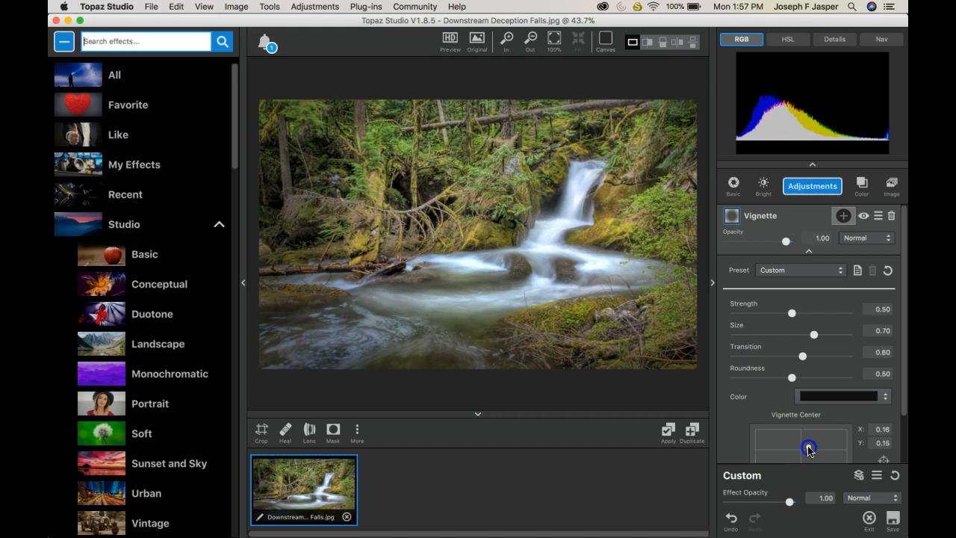
left_click_drag(808, 449, 805, 453)
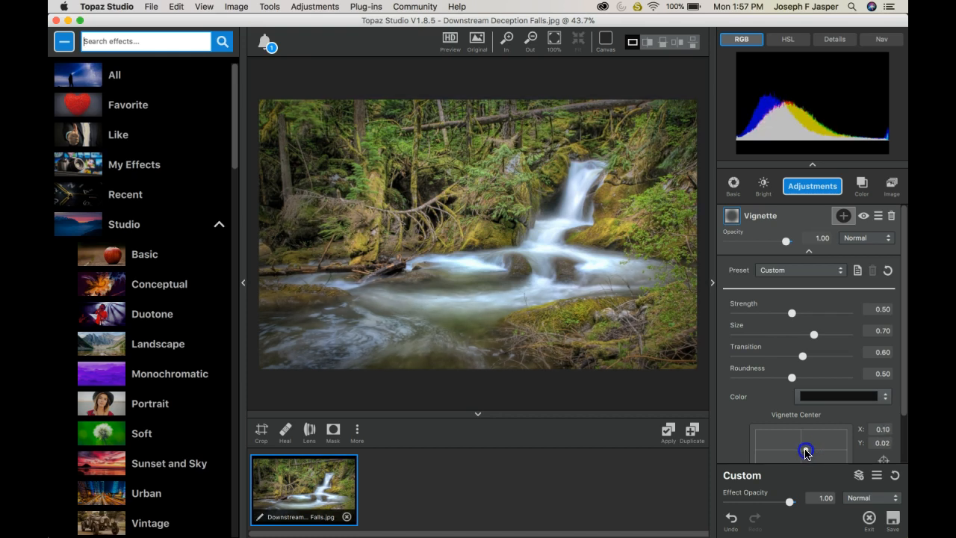
Set the vignette's Strength to 1.00 and Size to 0.47, with its center at X 0.12, Y -0.04
left_click(792, 313)
left_click_drag(792, 314, 862, 309)
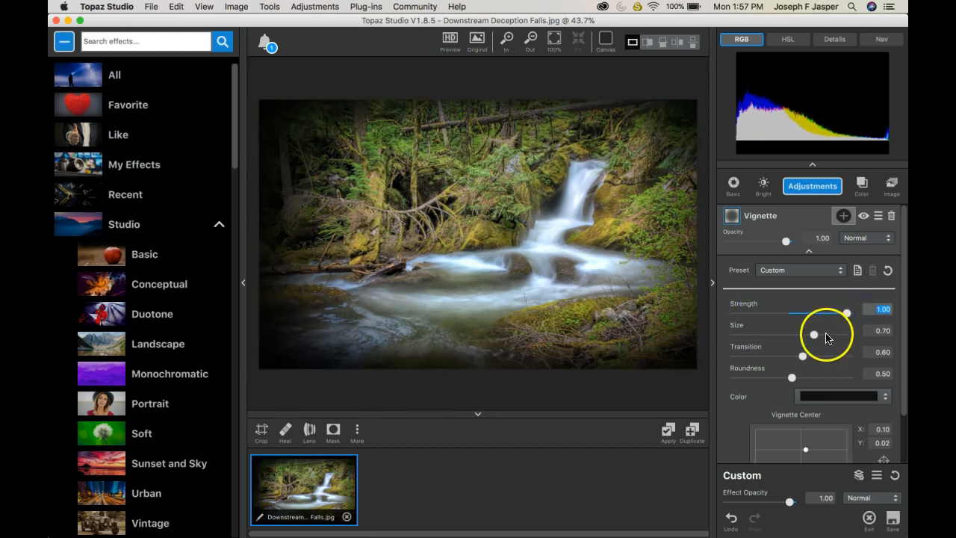
left_click_drag(812, 336, 789, 338)
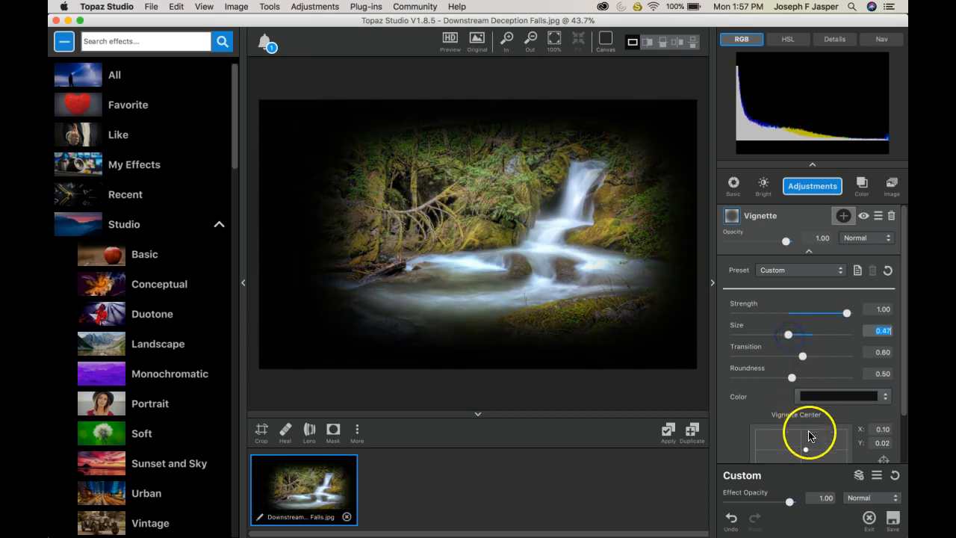
left_click_drag(805, 451, 807, 453)
Try hard and soft settings for the vignette's edge and shape, ending at Transition 0.88 and Roundness 0.68
left_click_drag(804, 355, 734, 359)
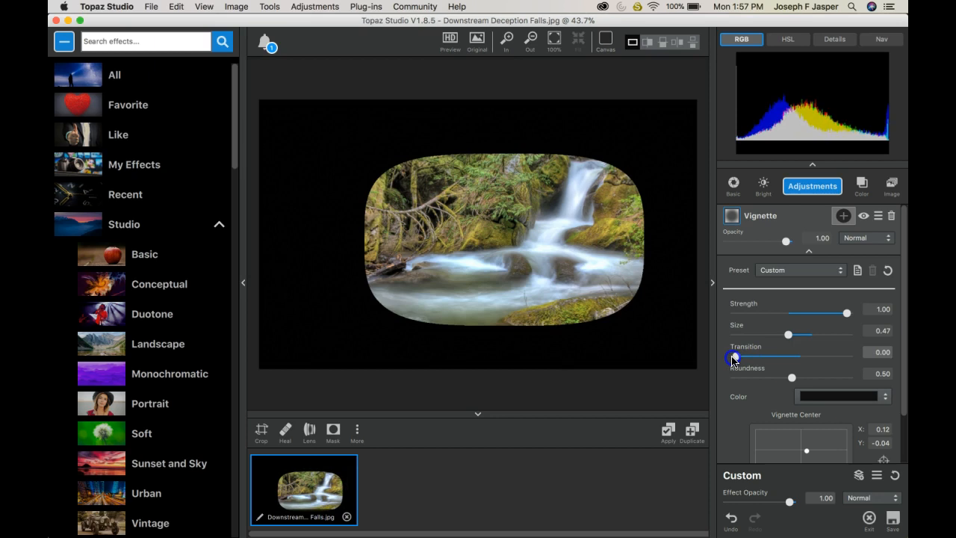
left_click_drag(739, 358, 847, 358)
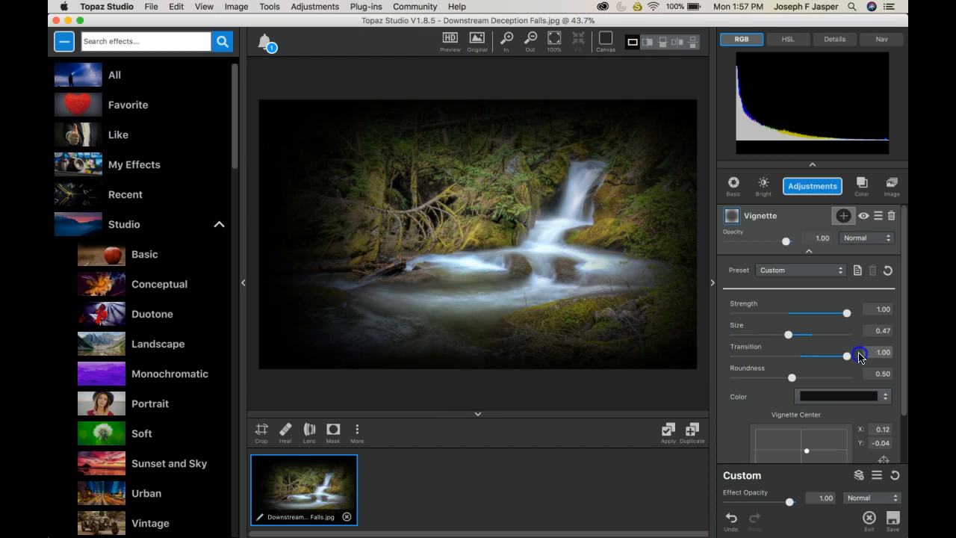
left_click_drag(841, 358, 878, 383)
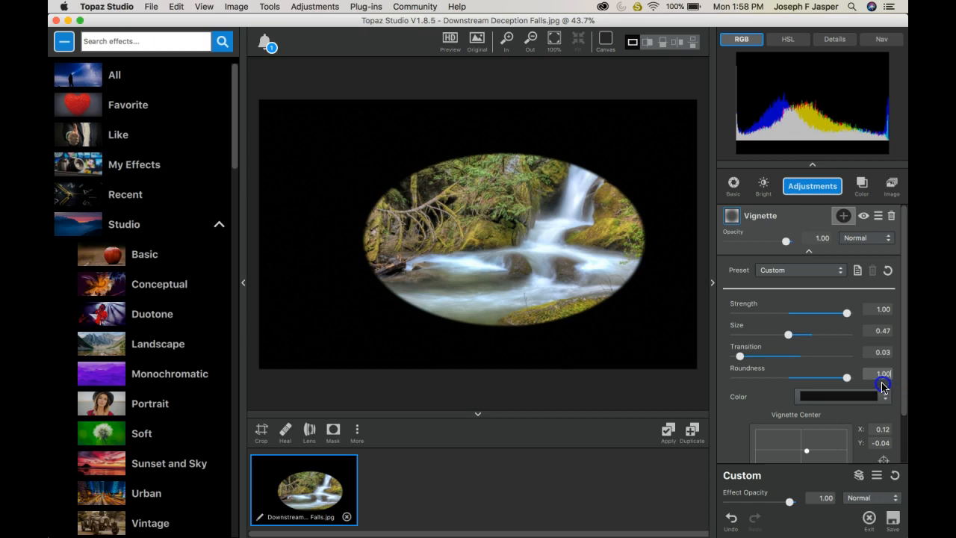
left_click_drag(847, 379, 811, 378)
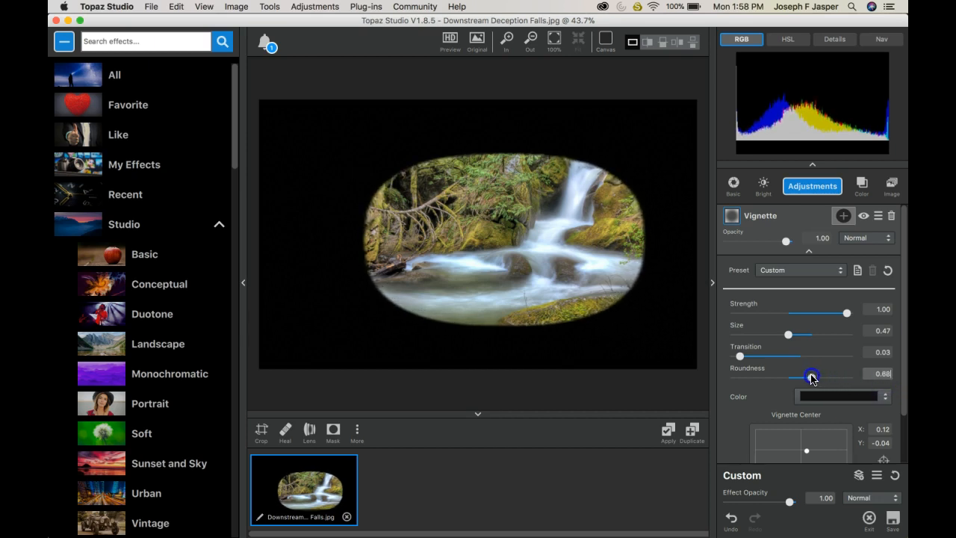
left_click(736, 356)
left_click_drag(737, 357, 833, 356)
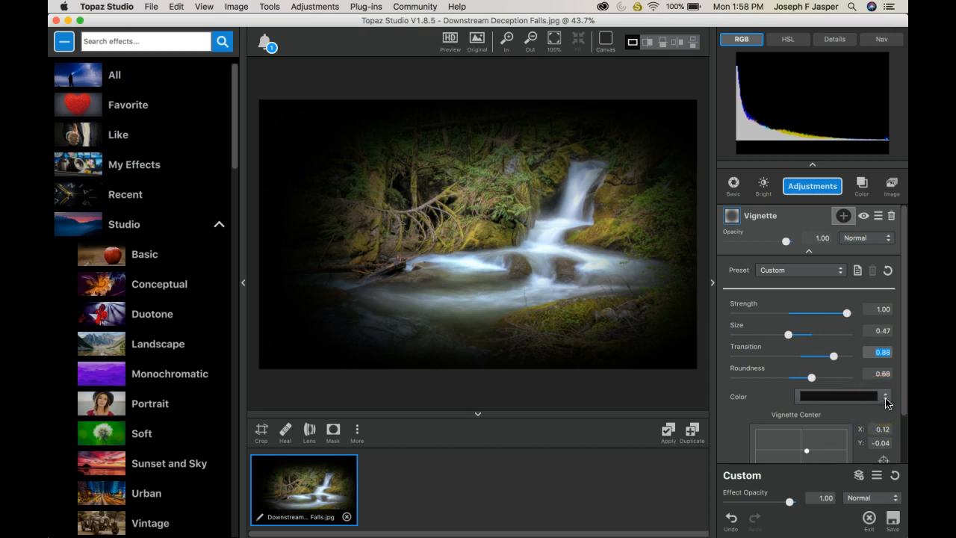
Change the vignette color to white and reduce its Strength to 0.75
left_click(885, 398)
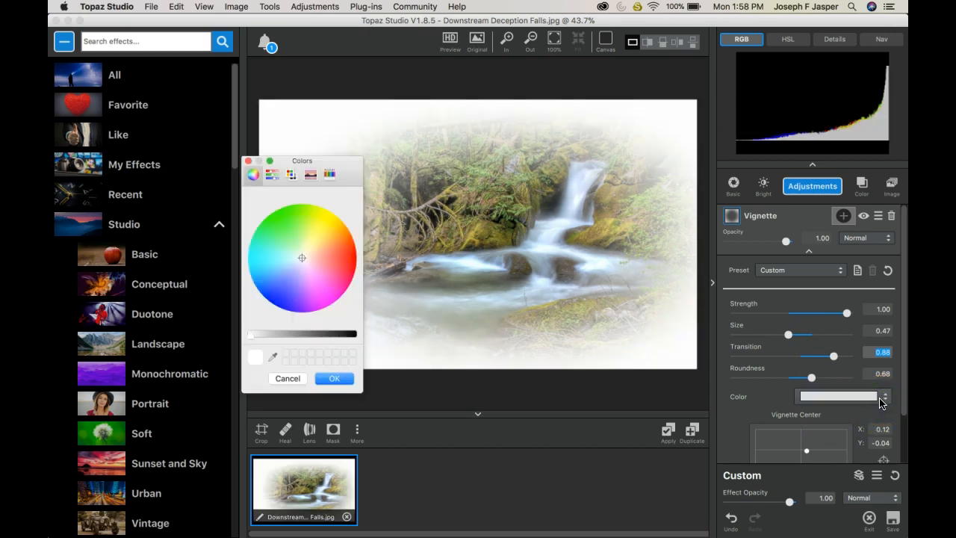
left_click(333, 378)
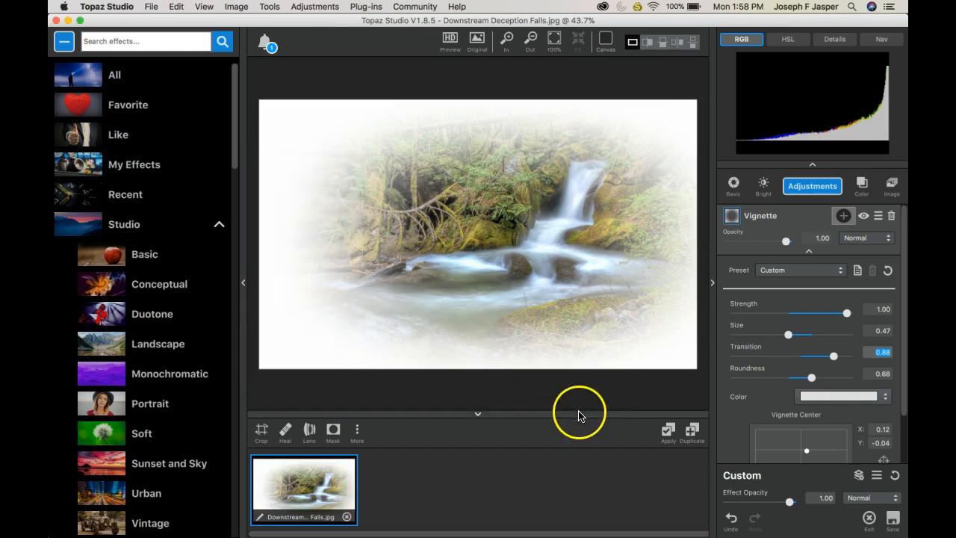
left_click_drag(846, 313, 818, 316)
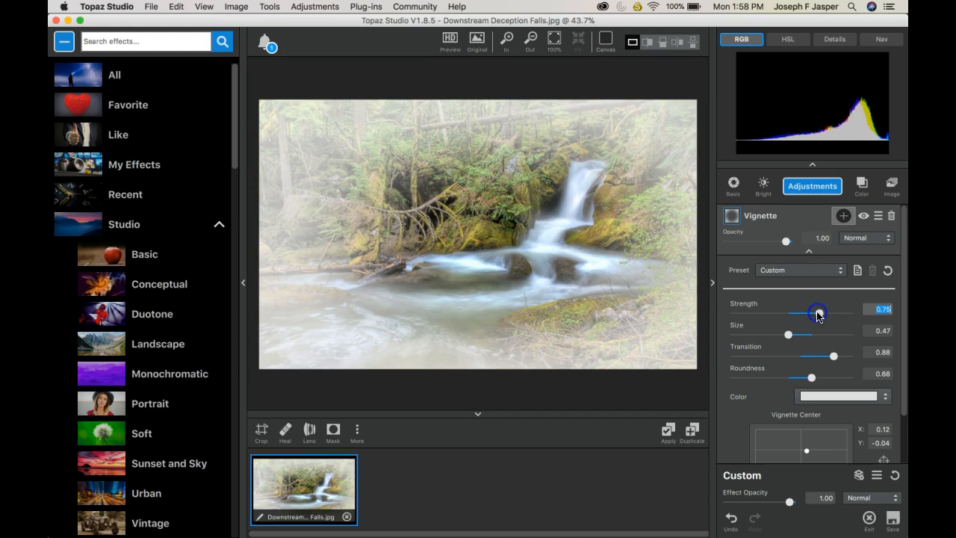
Set the vignette color to black and lower its Strength to 0.05
left_click(885, 396)
left_click(350, 334)
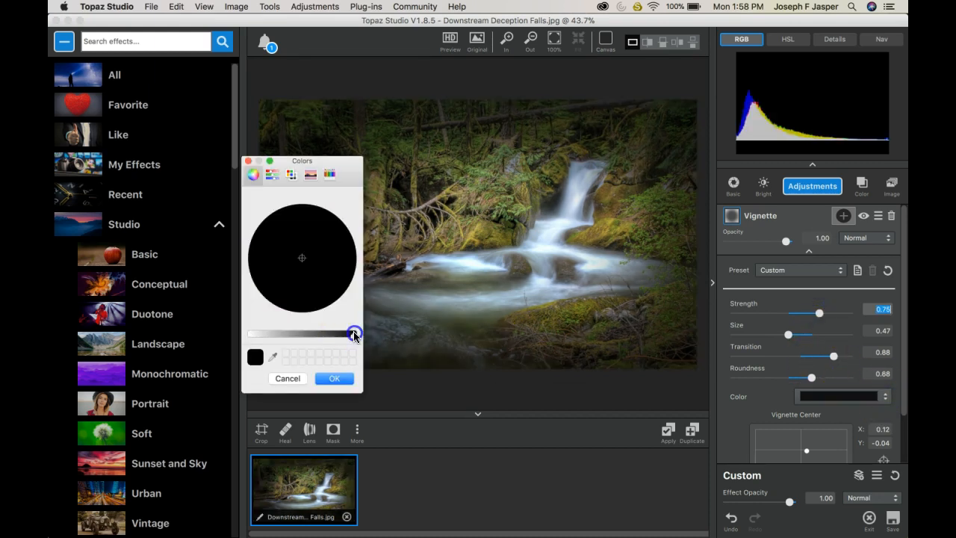
left_click(343, 380)
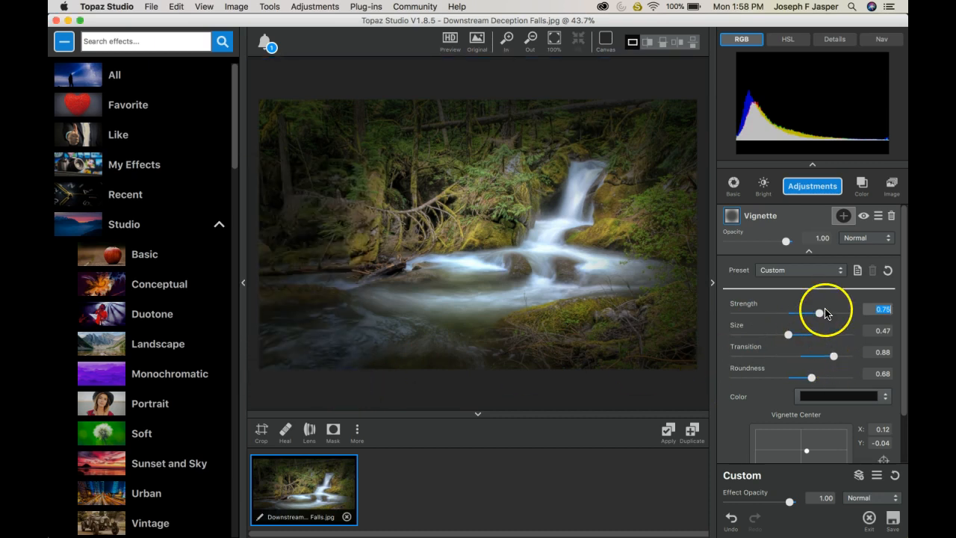
left_click(819, 312)
left_click_drag(819, 312, 742, 320)
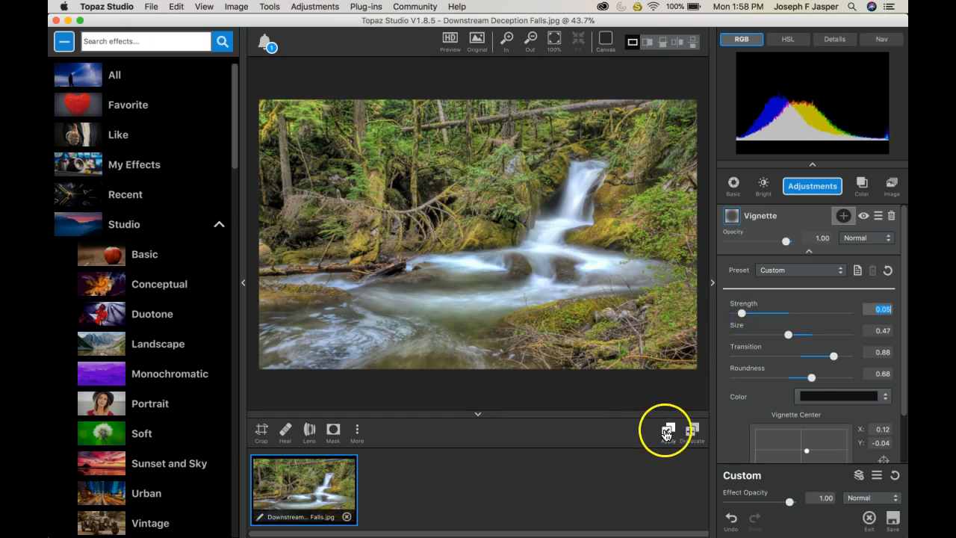
Apply the vignette to produce a separate image copy, and reset the original image to no adjustments
left_click(669, 431)
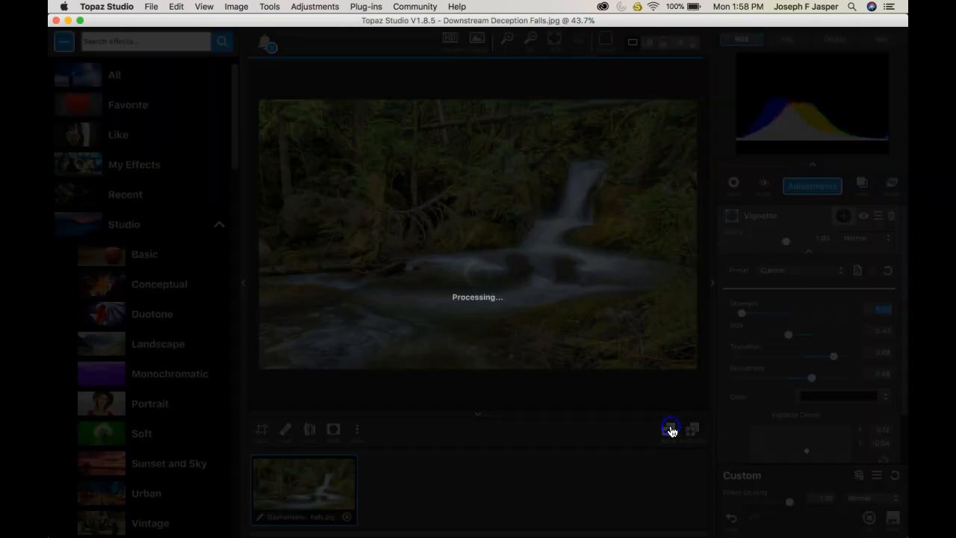
left_click(321, 499)
left_click(895, 476)
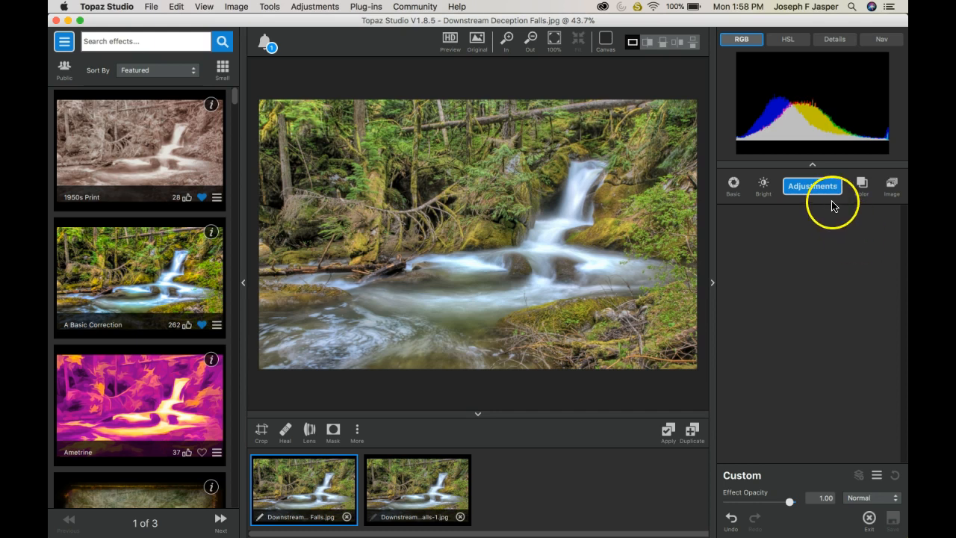
Add a Color Overlay adjustment to the original image and set its color to black
left_click(862, 187)
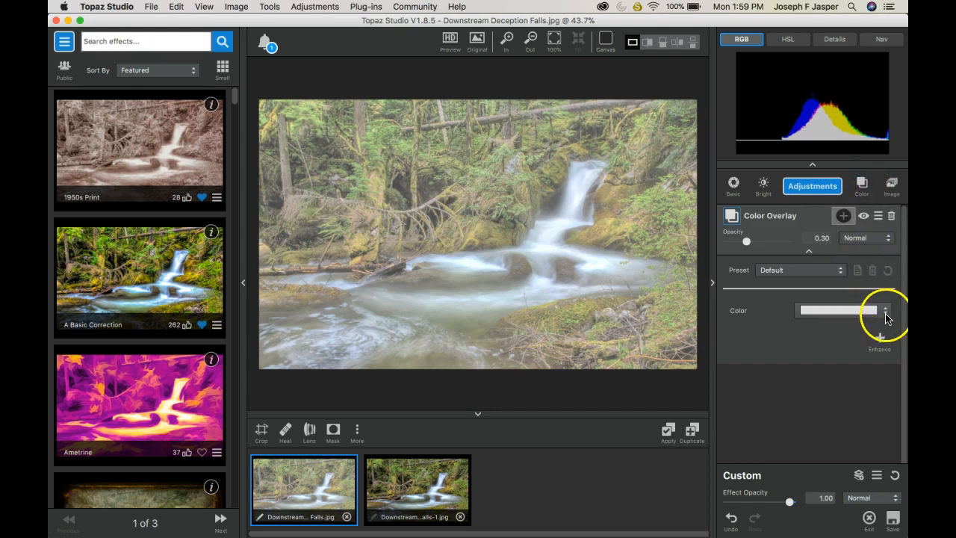
left_click(885, 311)
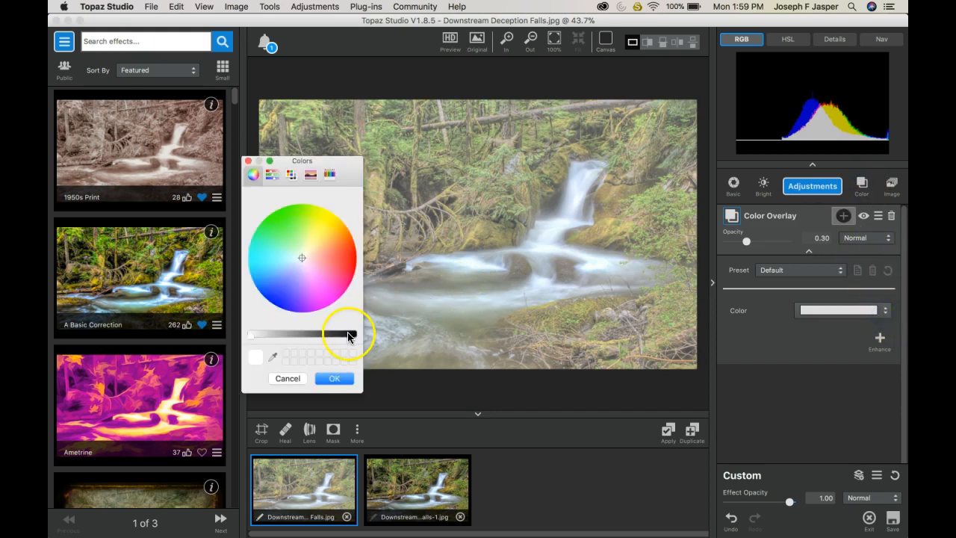
left_click_drag(349, 336, 354, 336)
left_click(336, 380)
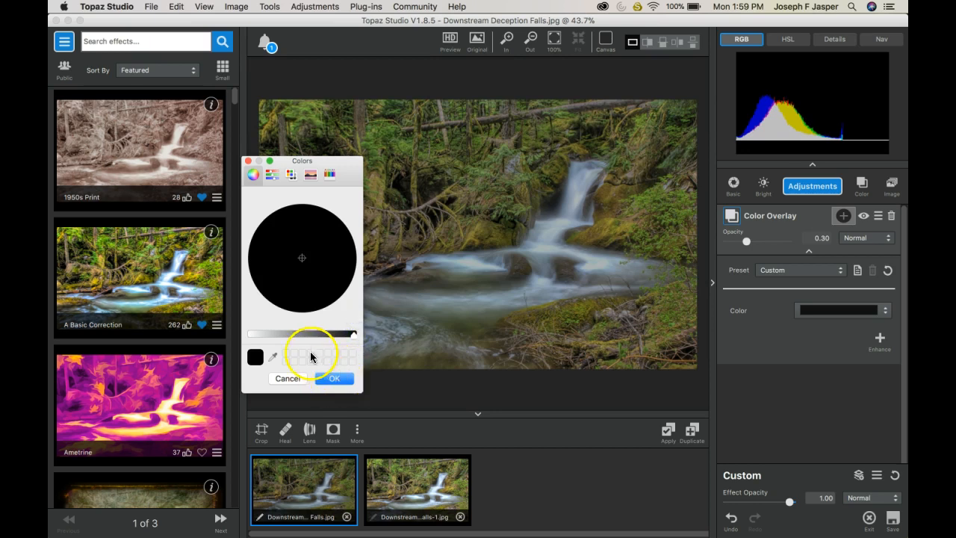
left_click(335, 379)
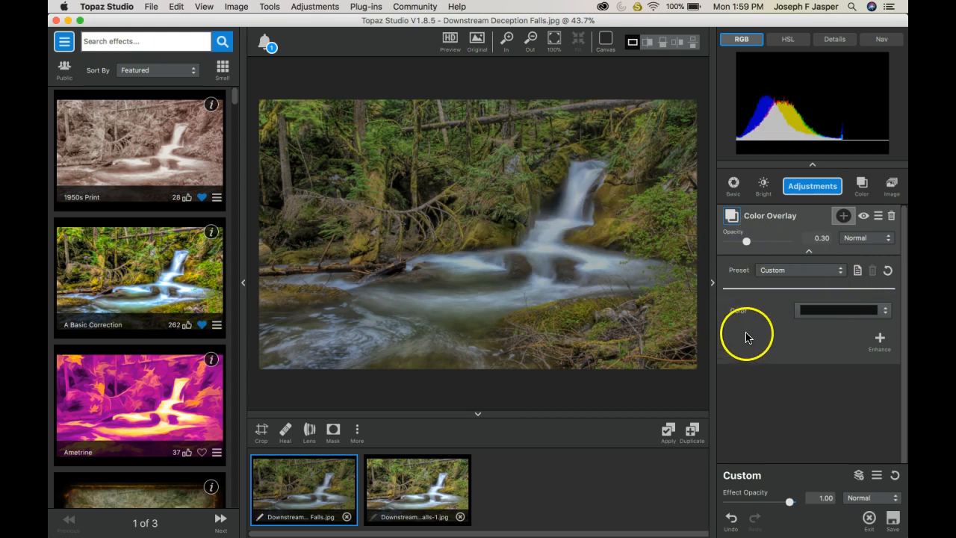
Open a mask on the Color Overlay and invert it to black and back to white
left_click(844, 217)
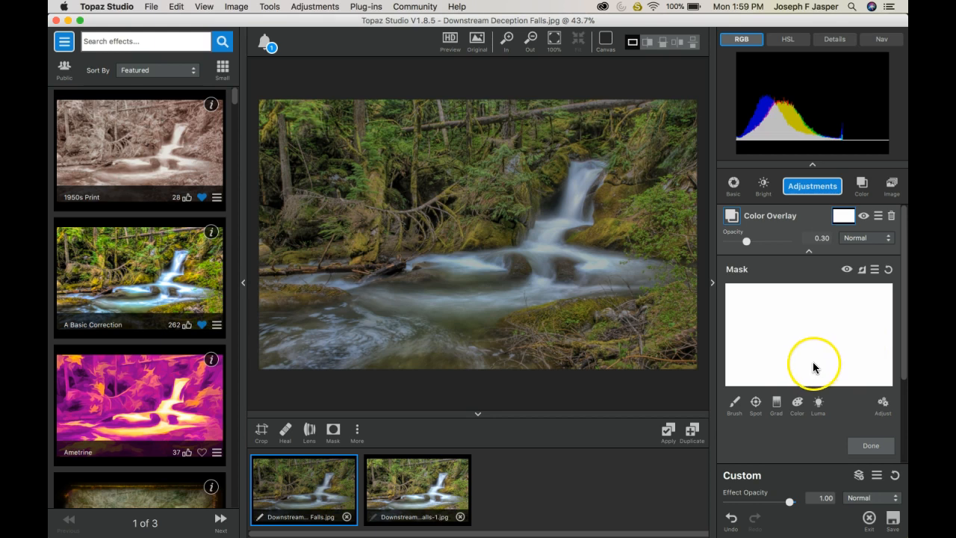
left_click(863, 271)
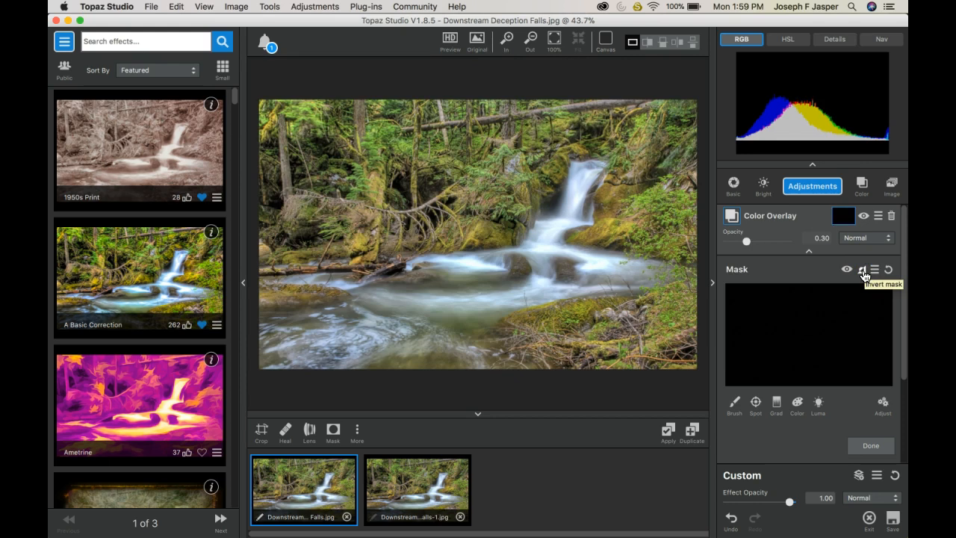
left_click(863, 271)
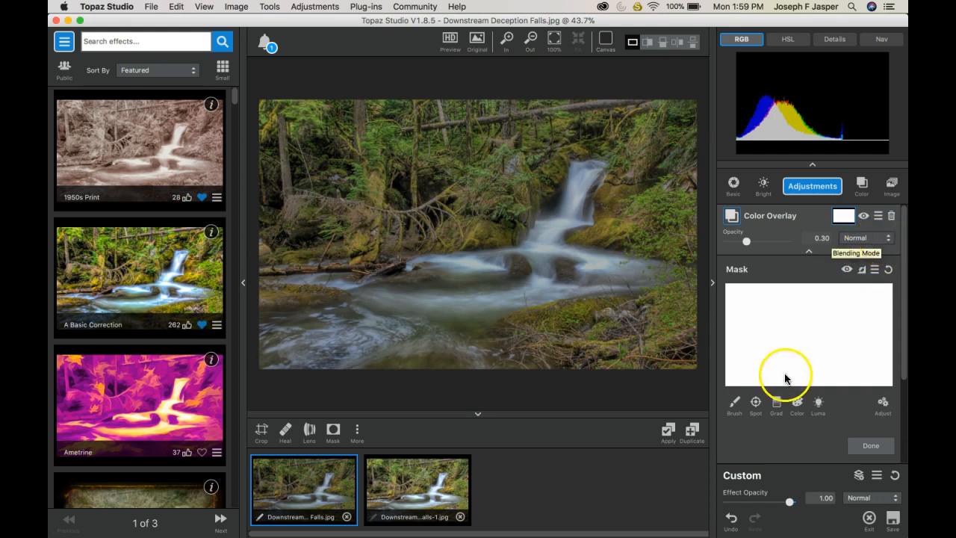
Add a spot selection to the overlay mask and stretch it into a wide ellipse covering the waterfall and the pool below
left_click(755, 403)
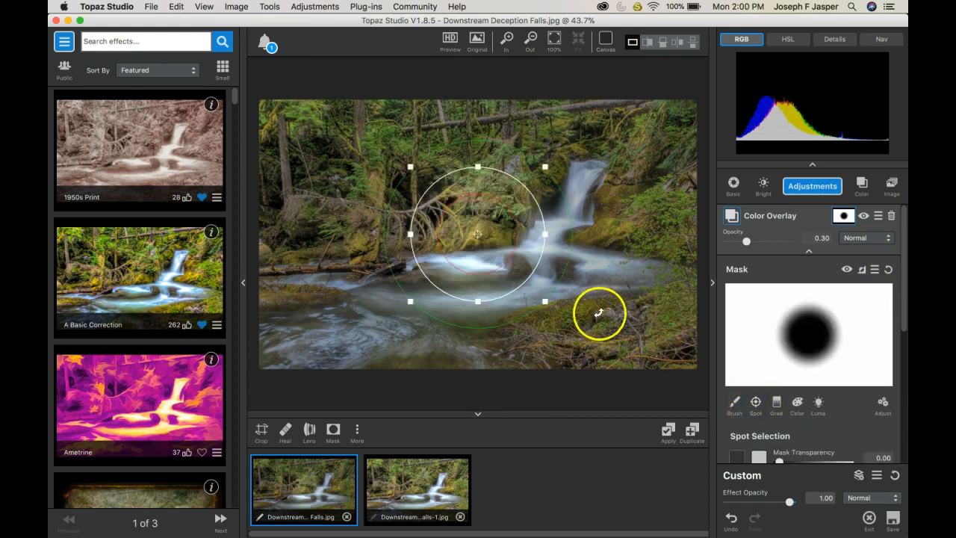
left_click_drag(545, 234, 661, 234)
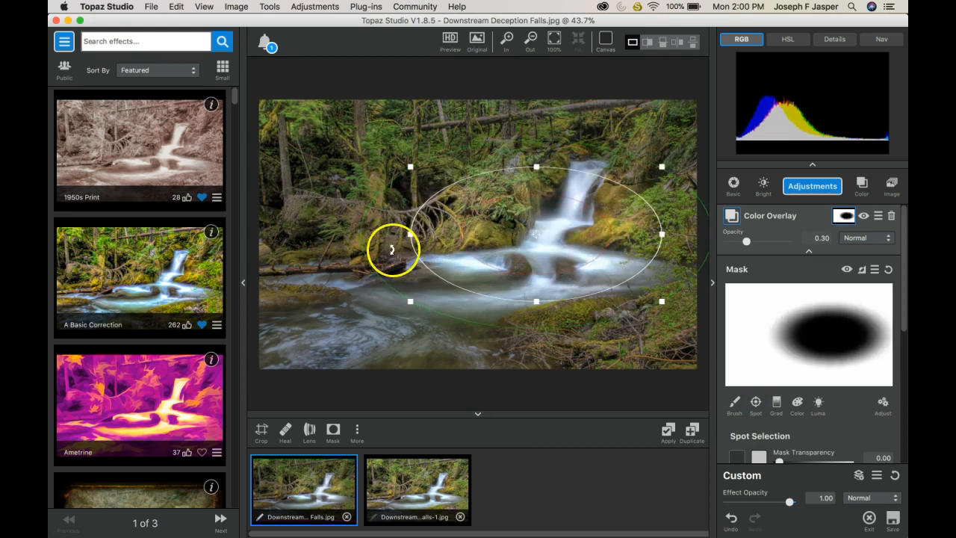
left_click_drag(375, 238, 374, 234)
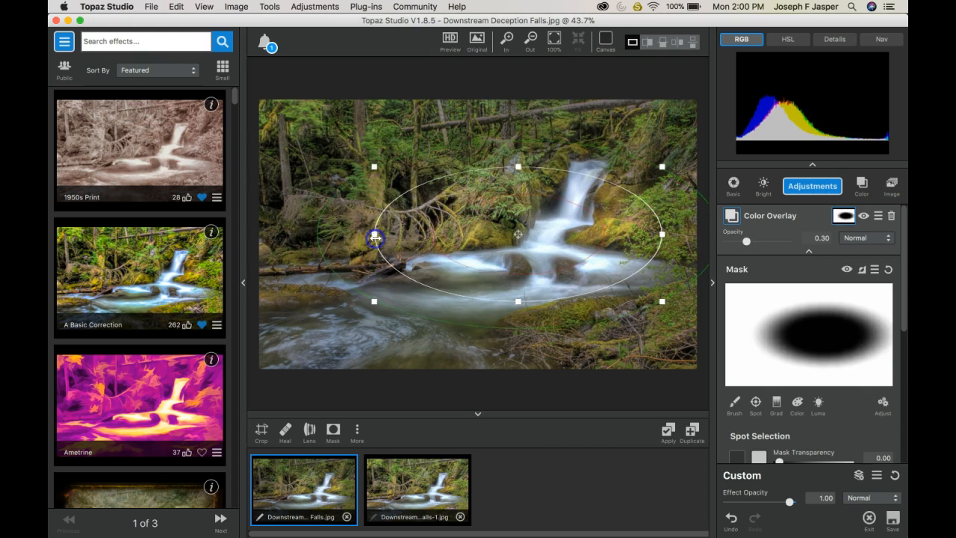
left_click_drag(518, 301, 517, 323)
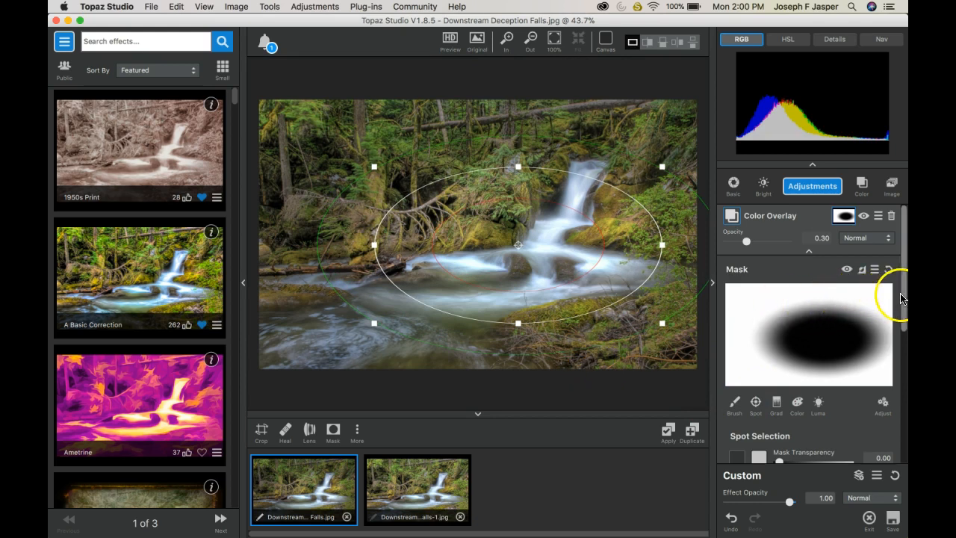
Try Edge Aware 0.34 on the spot mask before returning it to 0.00, and set the Transition to 0.55 after testing 0.08
left_click_drag(904, 300, 904, 367)
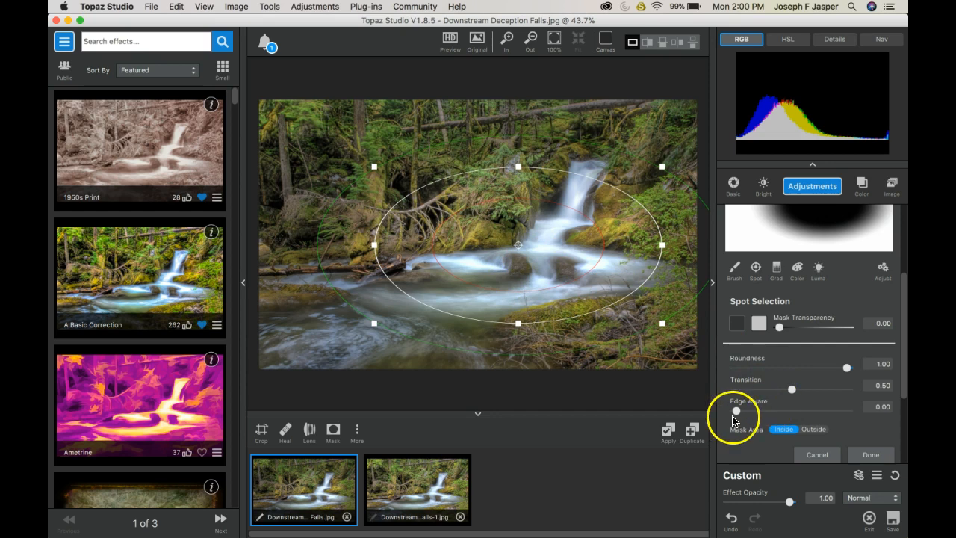
left_click_drag(736, 409, 775, 413)
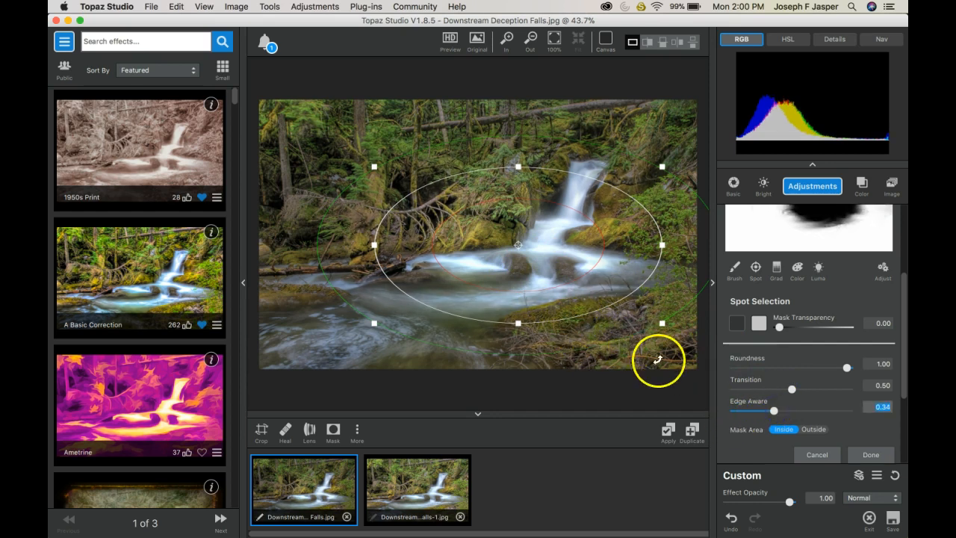
left_click_drag(773, 410, 736, 414)
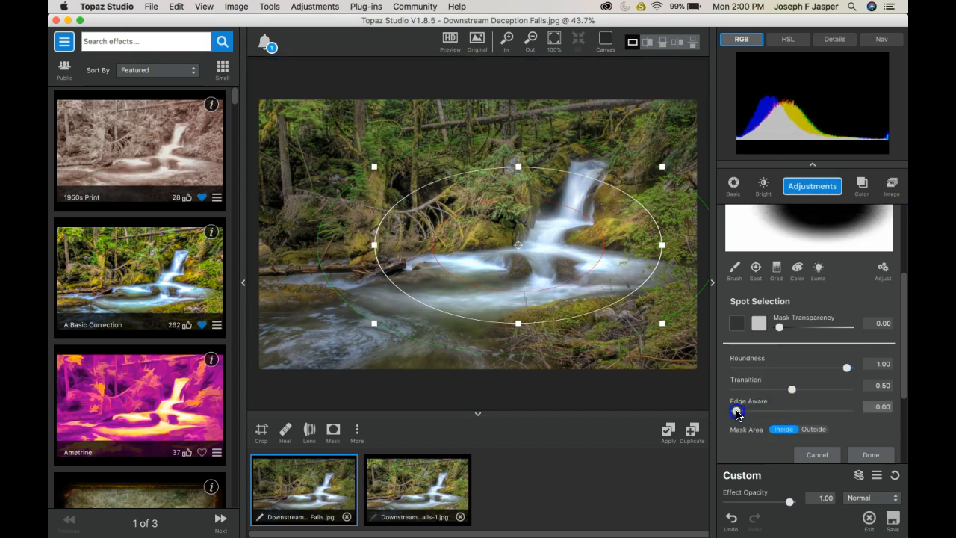
left_click_drag(793, 389, 746, 388)
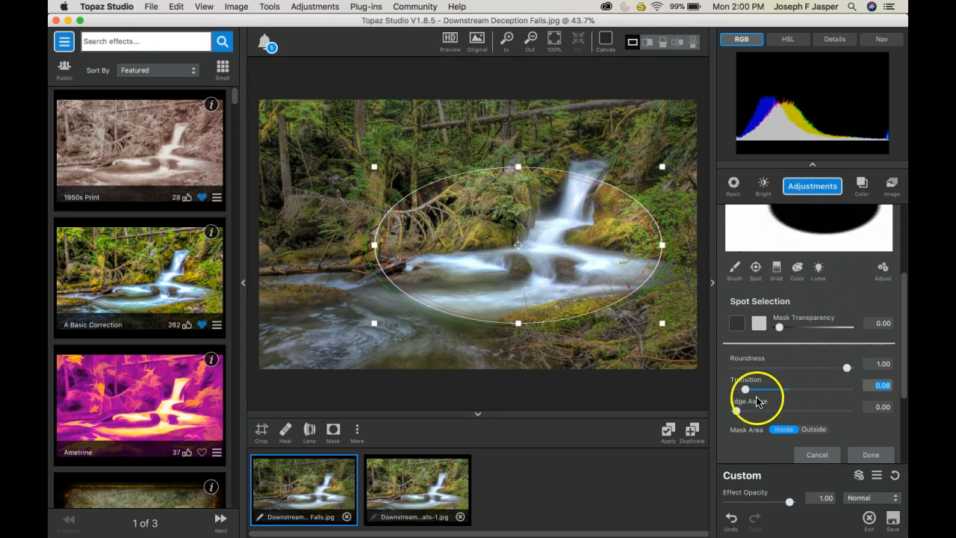
left_click_drag(745, 389, 797, 387)
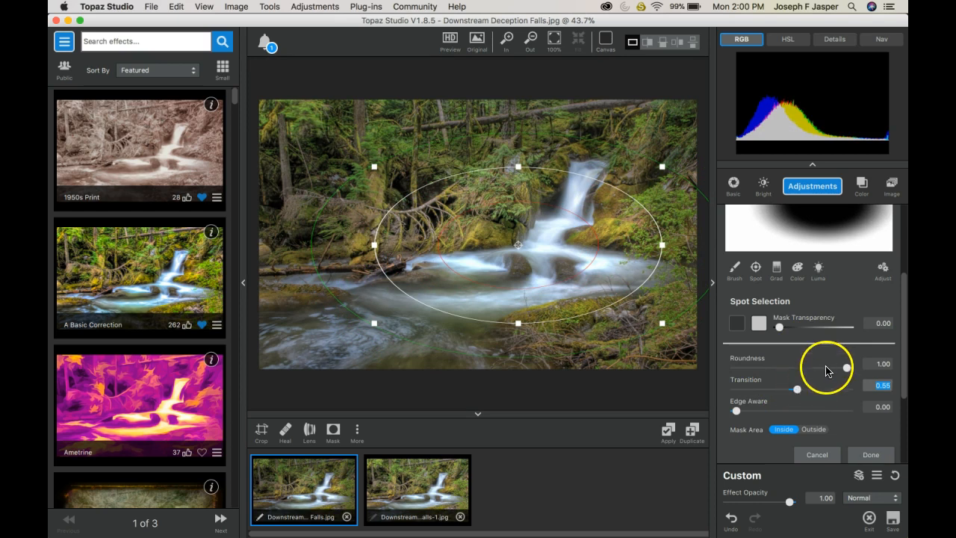
Try a Roundness of 0.89 on the spot selection before resetting the Color Overlay mask to plain white
mouse_move(847, 368)
left_mouse_down()
mouse_move(802, 367)
mouse_move(836, 361)
left_mouse_up()
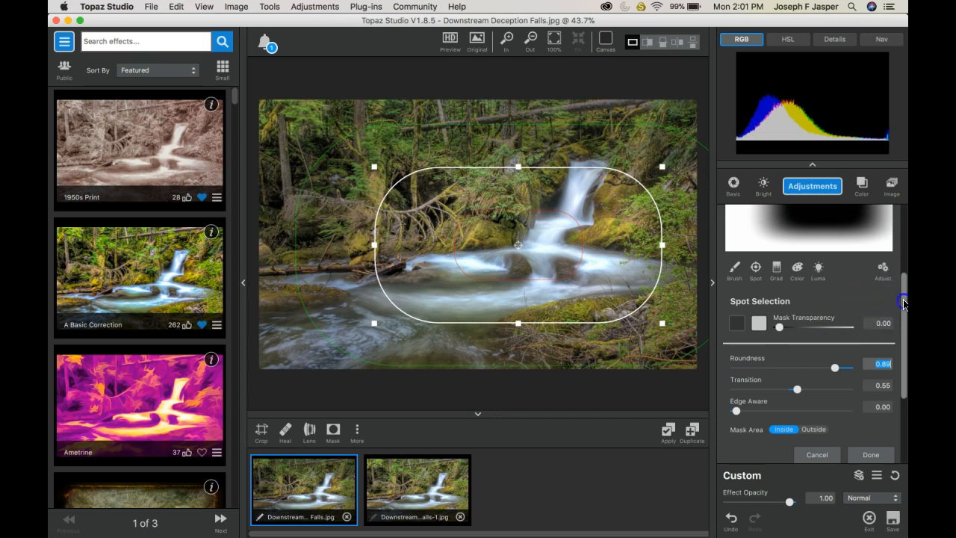
left_click_drag(904, 302, 904, 236)
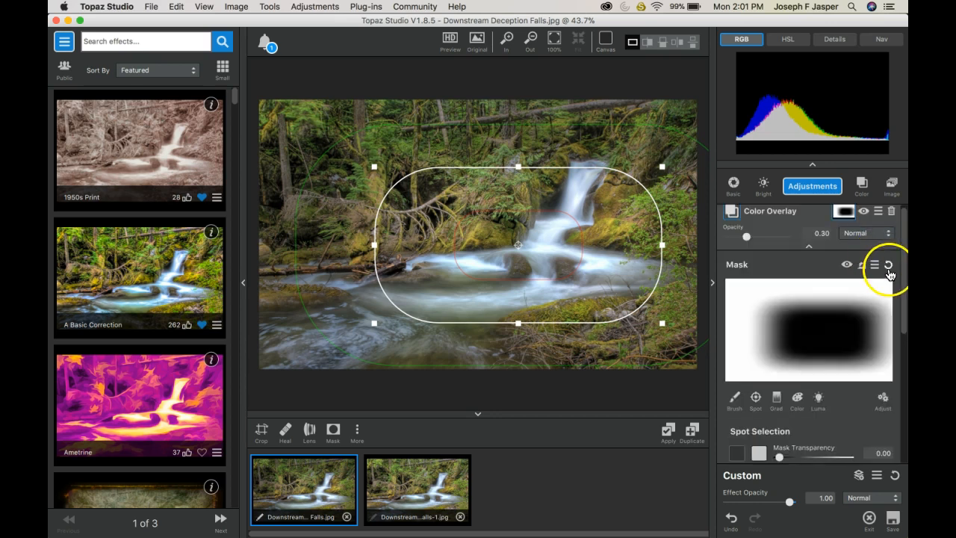
left_click(888, 265)
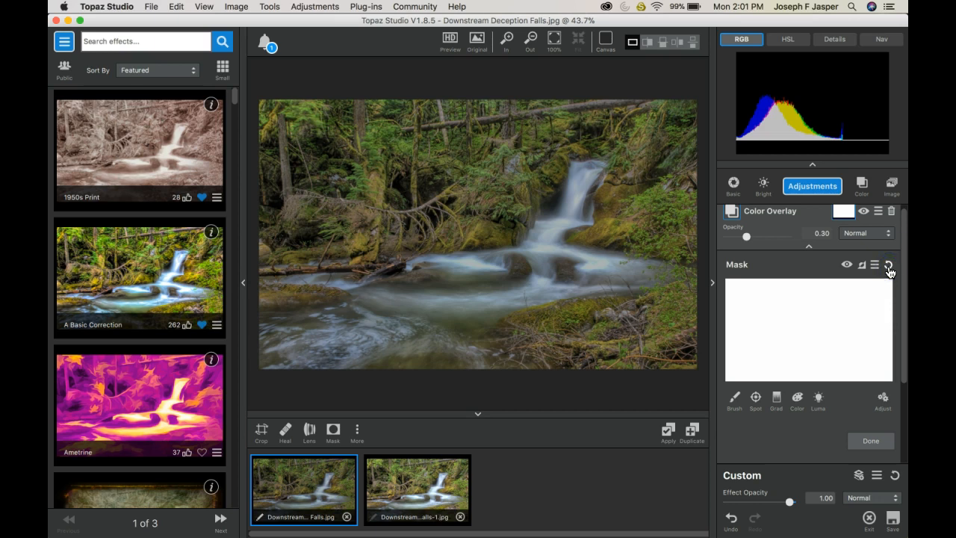
Paint black with the mask brush over the waterfall, the pool and the foreground water to exclude them from the overlay
left_click(735, 398)
left_click(739, 452)
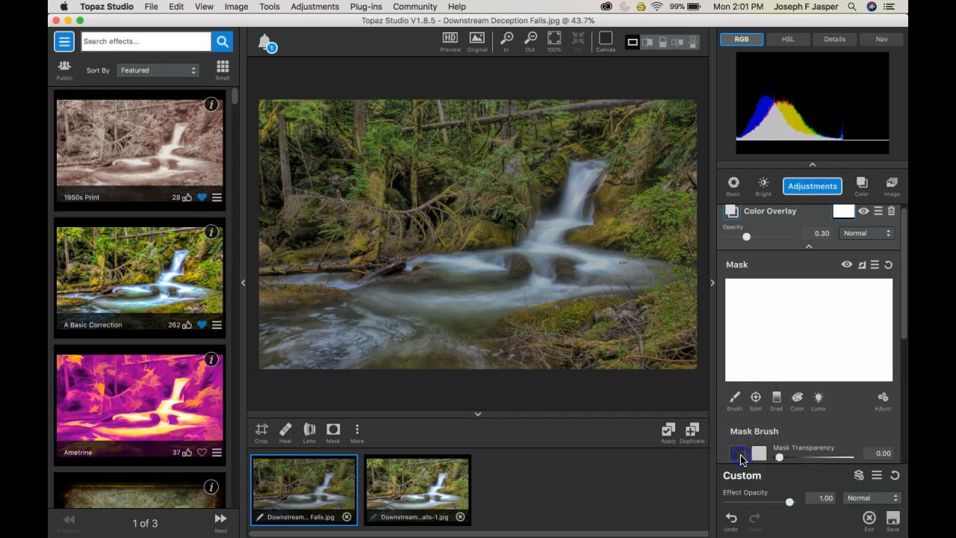
mouse_move(554, 227)
left_mouse_down()
mouse_move(577, 179)
mouse_move(563, 214)
mouse_move(523, 251)
mouse_move(544, 240)
mouse_move(647, 269)
mouse_move(470, 313)
mouse_move(426, 289)
mouse_move(381, 289)
mouse_move(542, 266)
mouse_move(461, 254)
mouse_move(441, 269)
mouse_move(405, 266)
mouse_move(584, 265)
mouse_move(572, 256)
mouse_move(490, 303)
mouse_move(480, 303)
mouse_move(545, 282)
mouse_move(560, 263)
mouse_move(578, 209)
left_mouse_up()
mouse_move(602, 167)
left_mouse_down()
mouse_move(575, 178)
mouse_move(519, 266)
left_mouse_up()
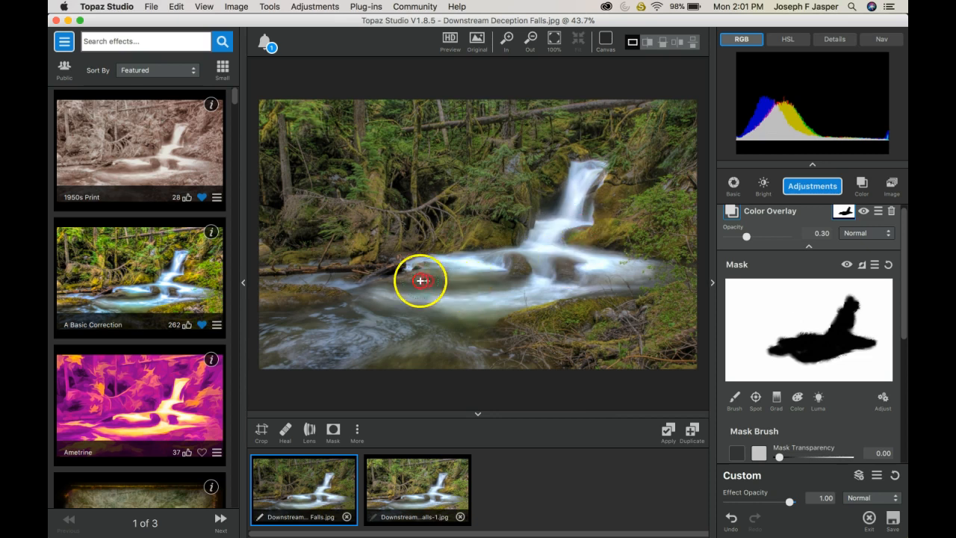
mouse_move(357, 281)
left_mouse_down()
mouse_move(379, 292)
mouse_move(380, 309)
mouse_move(338, 337)
mouse_move(349, 351)
left_mouse_up()
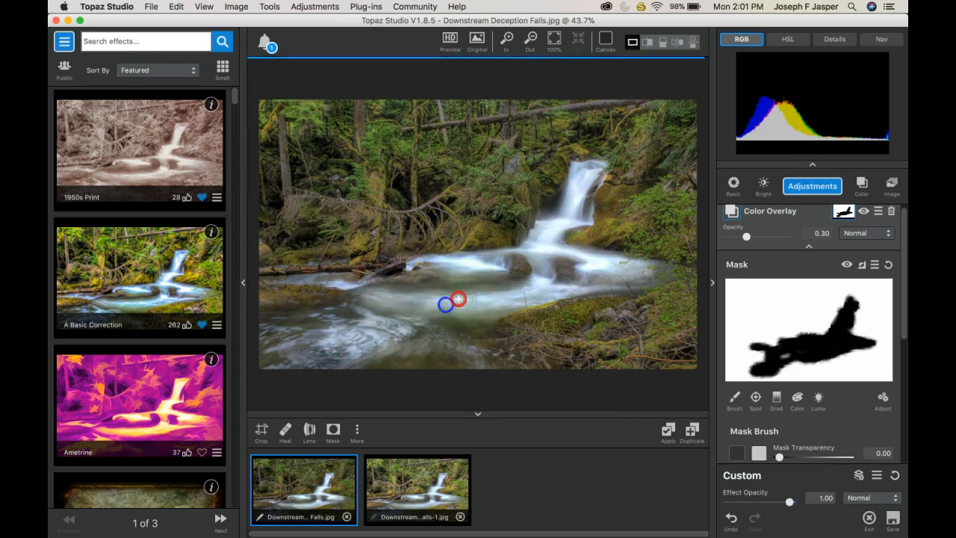
mouse_move(391, 306)
left_mouse_down()
mouse_move(342, 334)
mouse_move(262, 339)
mouse_move(283, 318)
mouse_move(358, 317)
mouse_move(391, 338)
mouse_move(374, 353)
left_mouse_up()
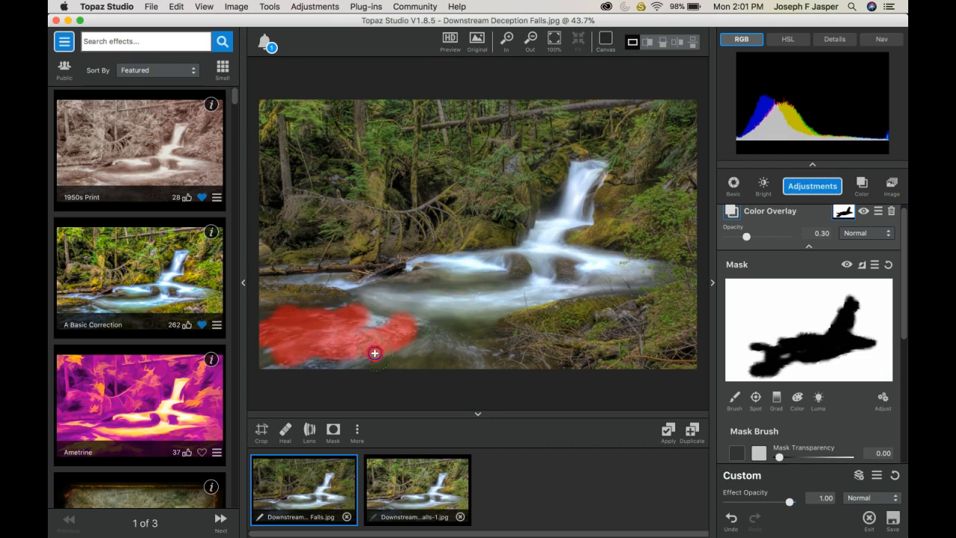
mouse_move(303, 353)
left_mouse_down()
mouse_move(457, 348)
mouse_move(399, 363)
mouse_move(360, 312)
mouse_move(279, 341)
mouse_move(423, 335)
mouse_move(423, 317)
mouse_move(380, 306)
mouse_move(390, 348)
left_mouse_up()
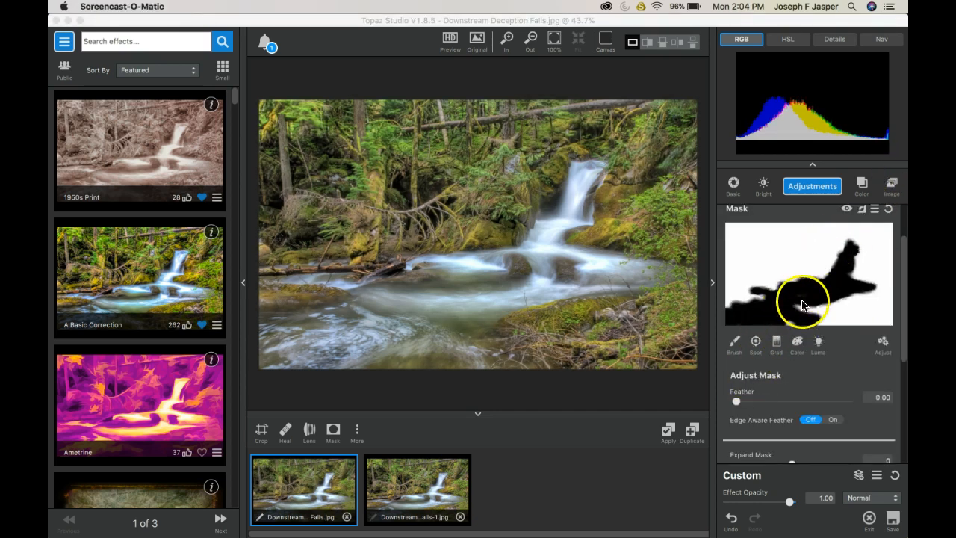
Set the painted mask's Feather to 0.90 with Edge Aware Feather off, and compare the result with the original image
left_click(737, 401)
left_click_drag(737, 401, 835, 397)
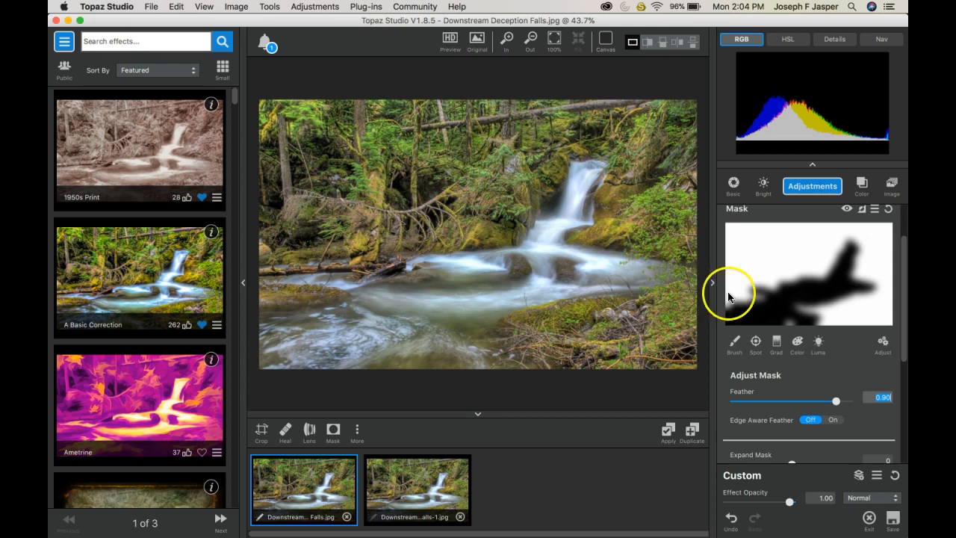
key("space")
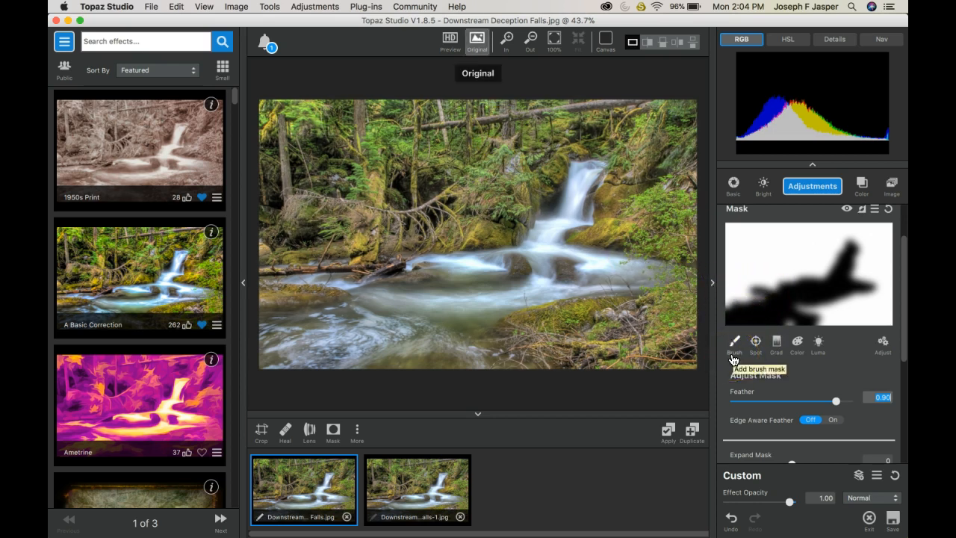
key("space")
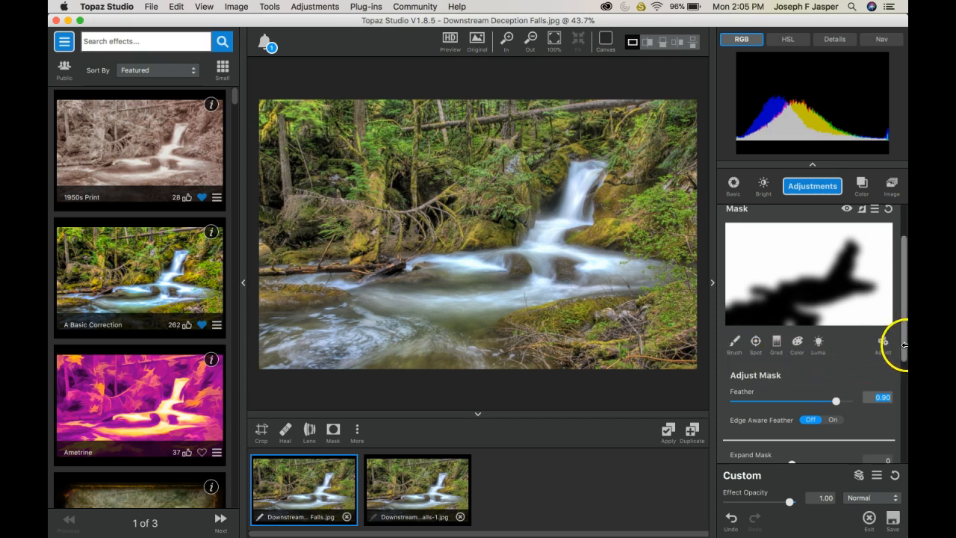
Set the Color Overlay's opacity to 0.12 after testing it at 0.98
left_click_drag(904, 324, 904, 274)
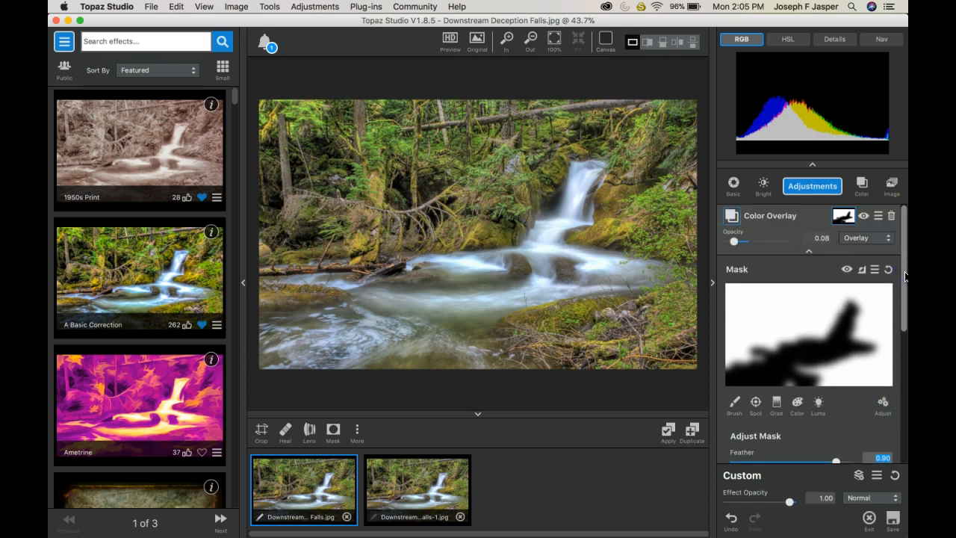
left_click_drag(734, 241, 786, 240)
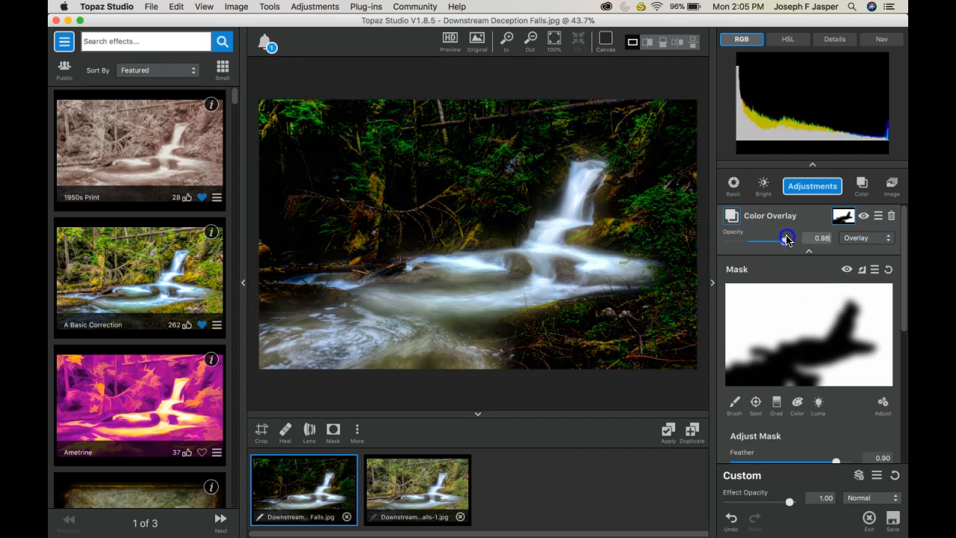
left_click_drag(787, 240, 743, 242)
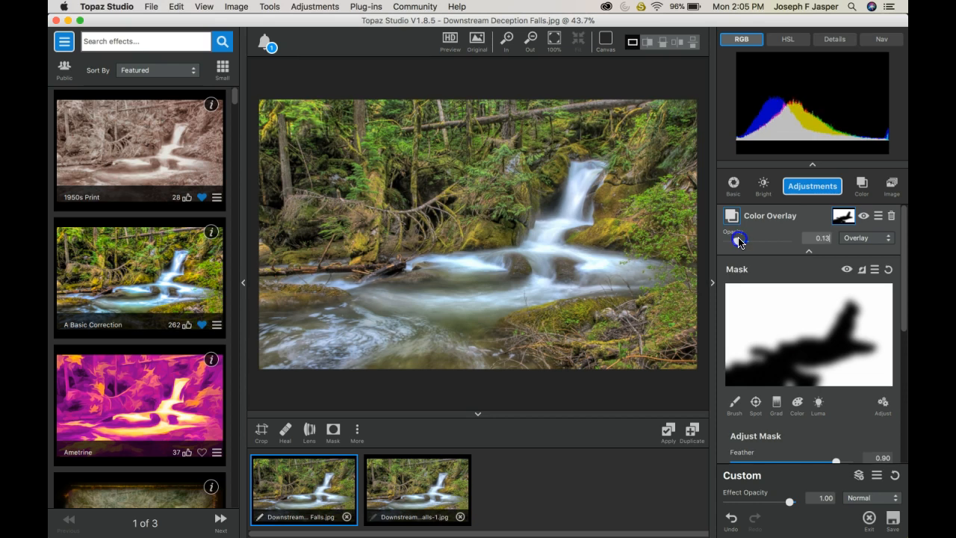
mouse_move(738, 242)
left_mouse_down()
mouse_move(730, 241)
mouse_move(738, 242)
left_mouse_up()
left_click(735, 240)
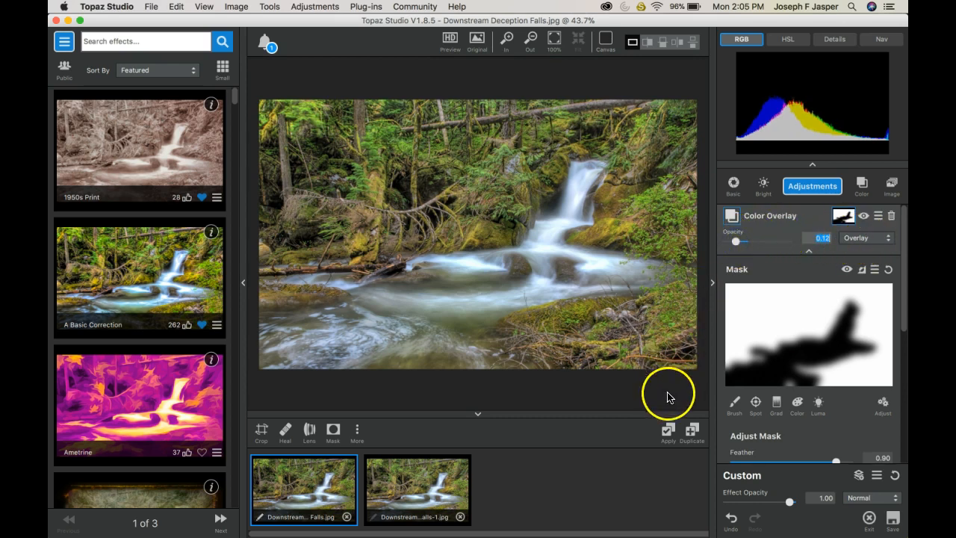